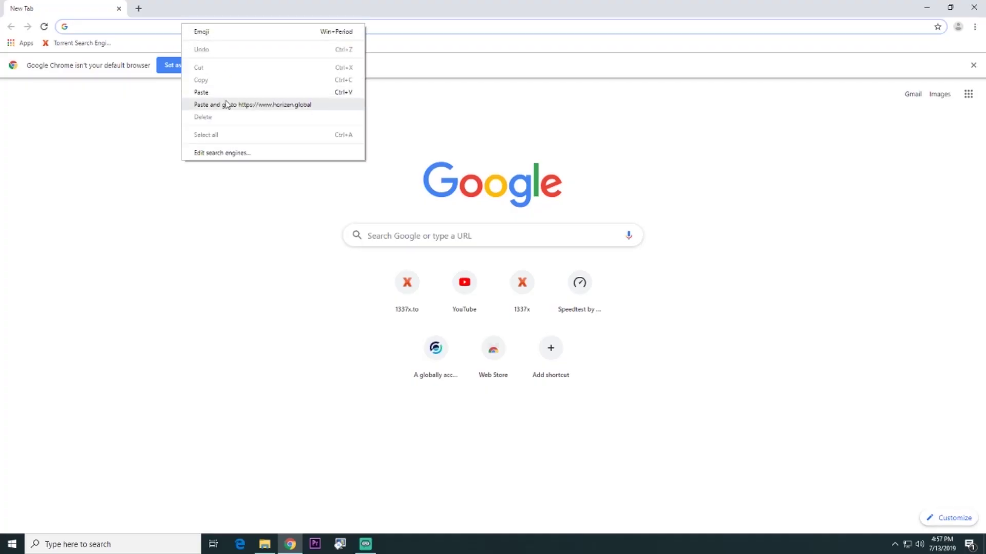
# - Go to horizen.global and scroll down to the Sphere flagship app download section
pyautogui.click(227, 104)
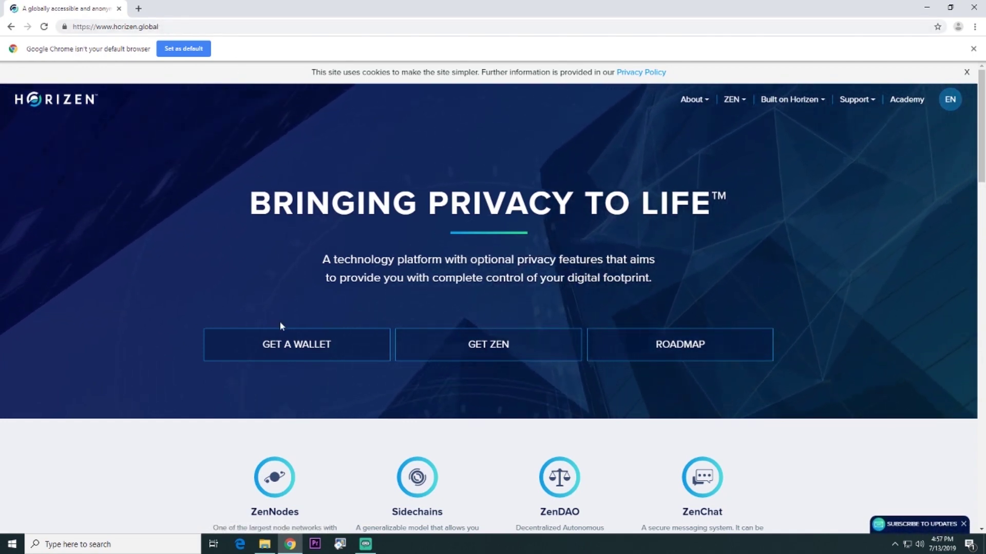
pyautogui.scroll(-10, 286, 357)
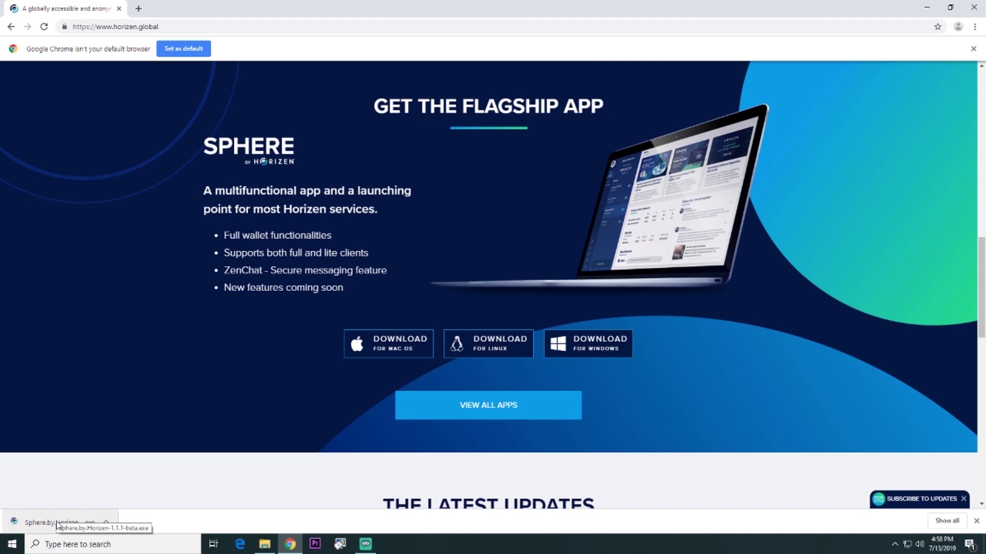
# - Run the downloaded Sphere.by.Horizen-1.1.1-beta installer from the Downloads folder
pyautogui.click(263, 545)
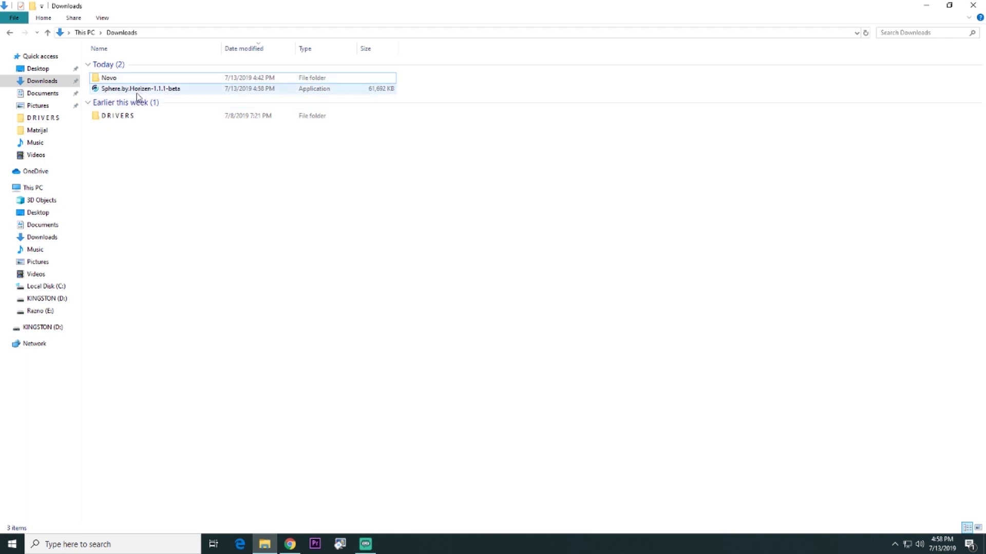
pyautogui.click(138, 93)
pyautogui.click(140, 91)
pyautogui.click(168, 131)
pyautogui.doubleClick(176, 89)
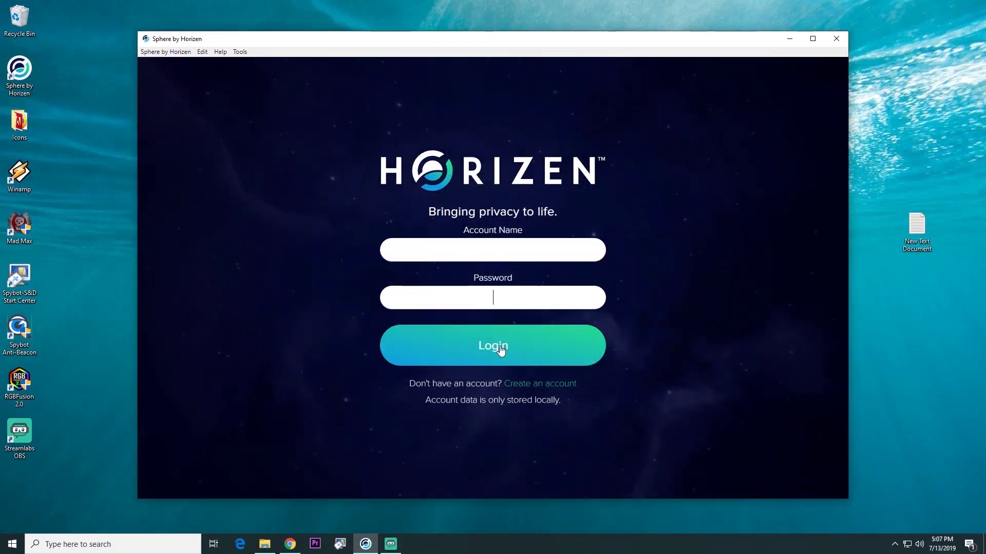
# - Enter 'MedaR' as the new account name and open a blank desktop text document in Notepad
pyautogui.click(532, 388)
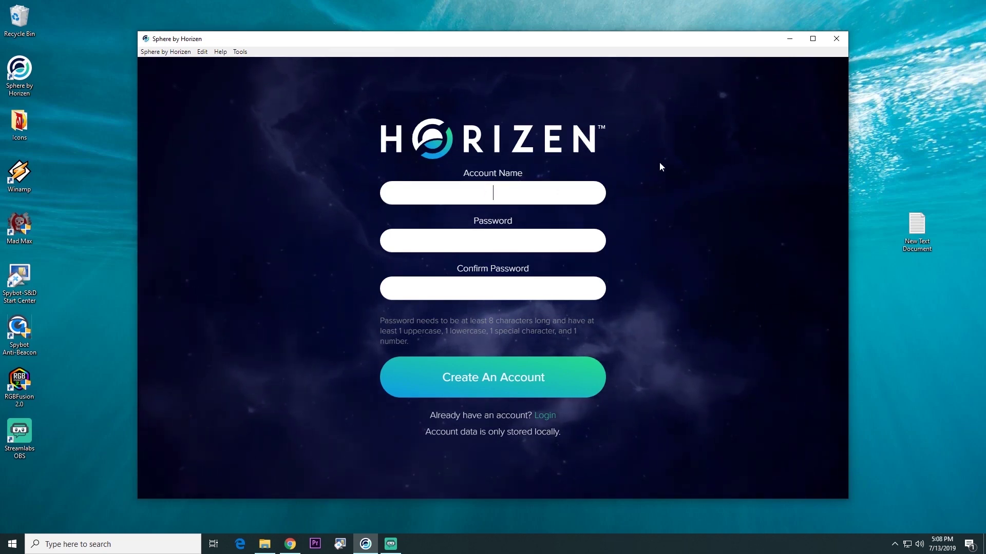
pyautogui.write('MedaR')
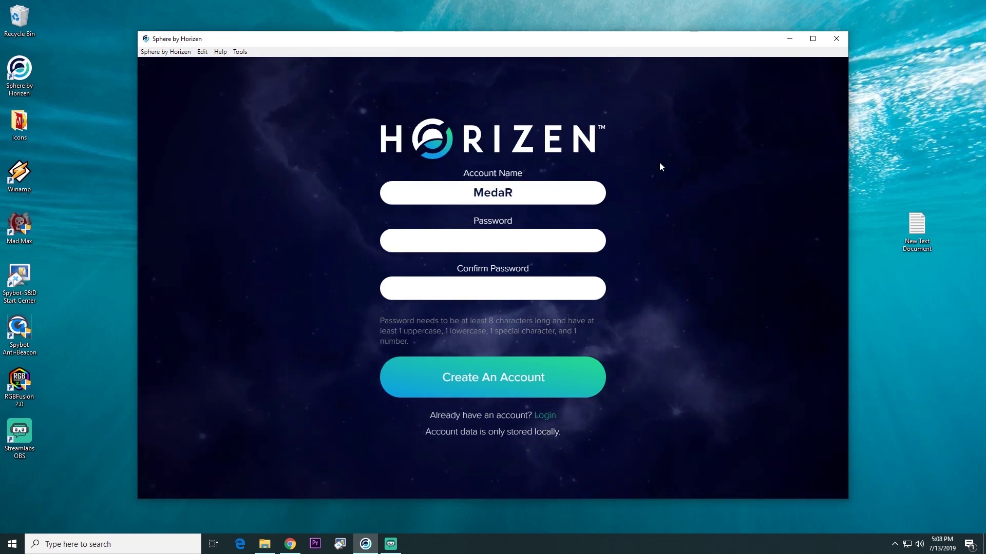
pyautogui.click(912, 249)
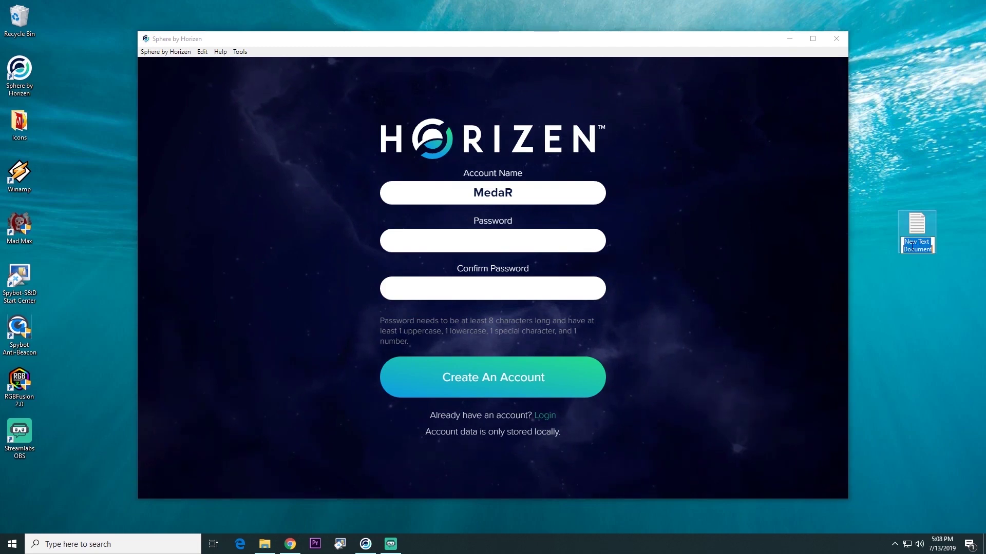
pyautogui.doubleClick(917, 233)
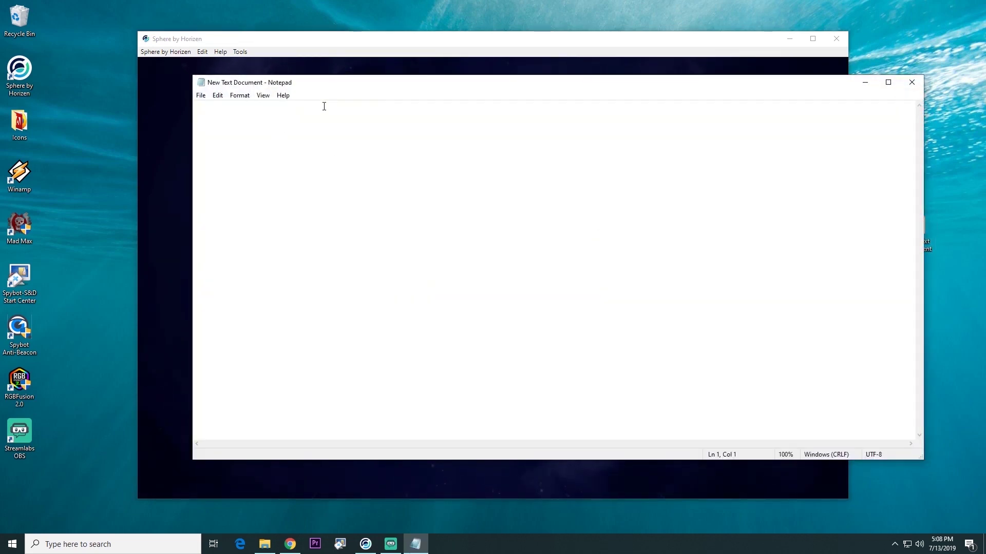
# - Note the password in Notepad and paste it into both Password and Confirm Password fields
pyautogui.write('Pass: ')
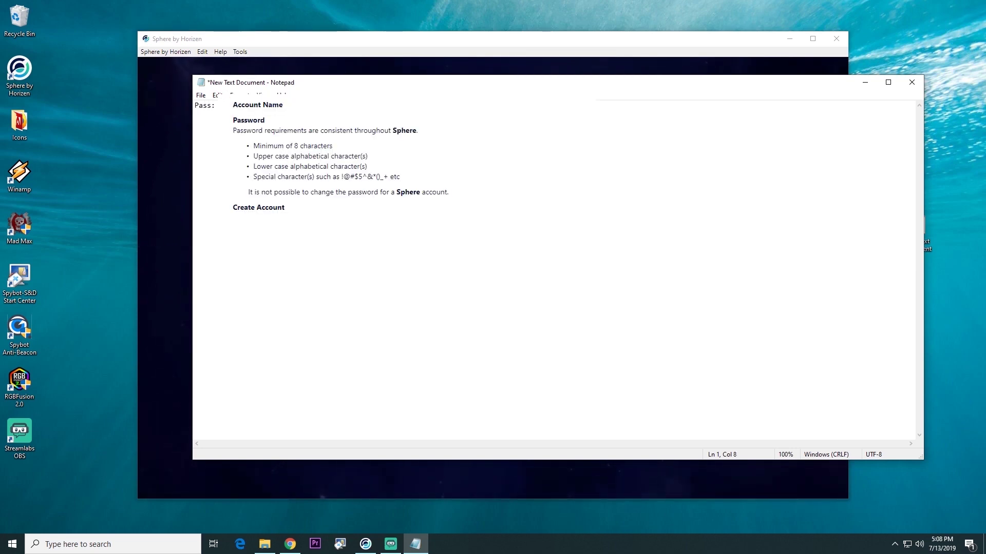
pyautogui.write('a')
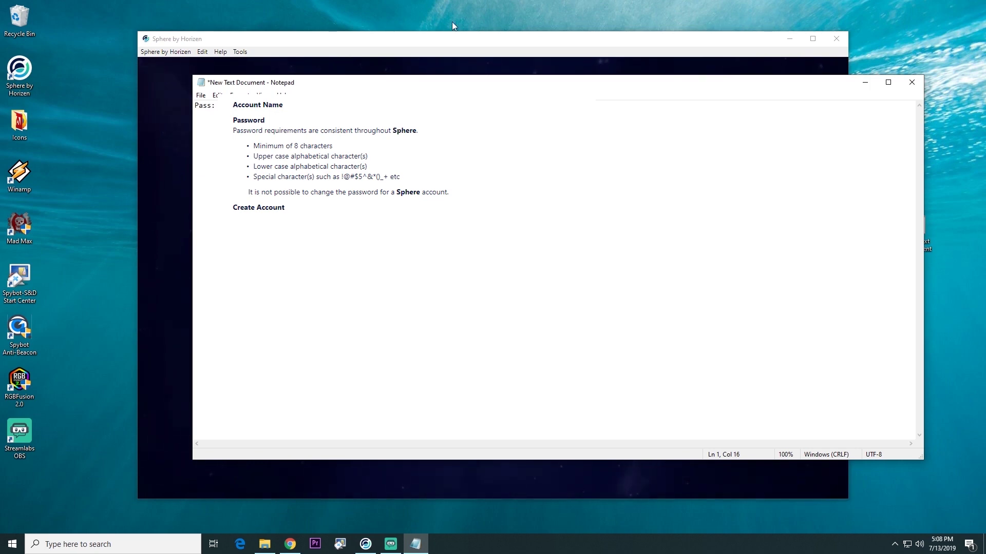
pyautogui.write('a')
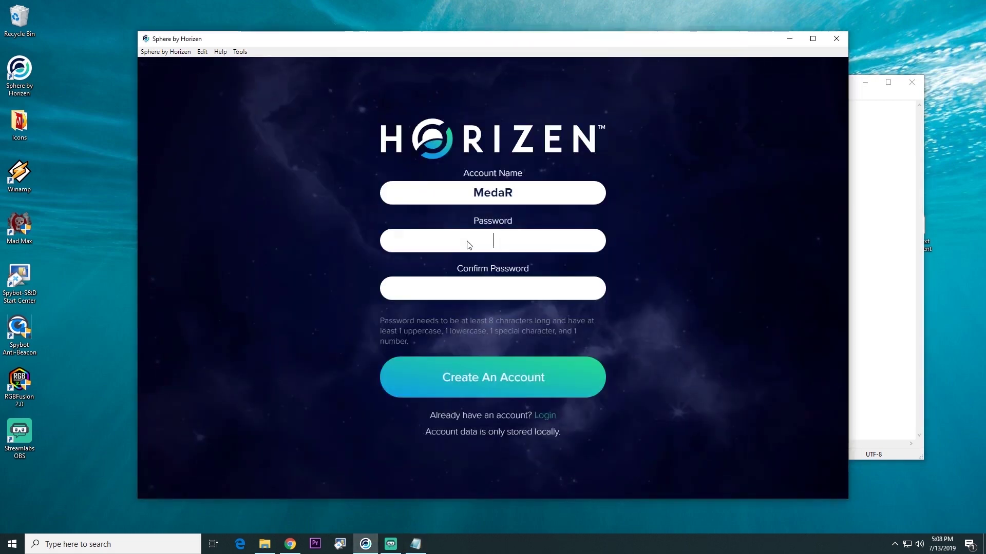
pyautogui.rightClick(467, 240)
pyautogui.click(486, 263)
pyautogui.rightClick(489, 282)
pyautogui.click(518, 304)
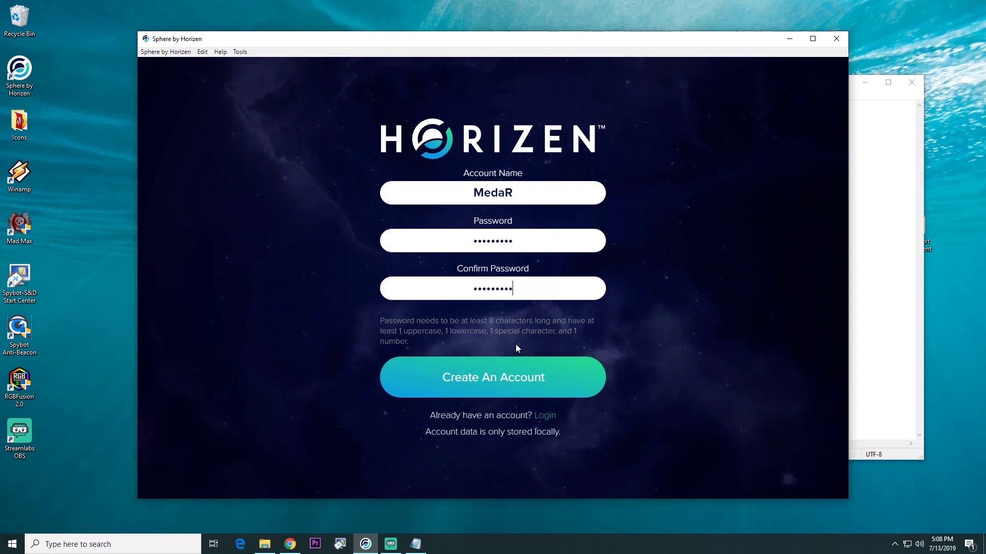
# - Submit the account details and tick the device-only storage acknowledgement
pyautogui.click(515, 378)
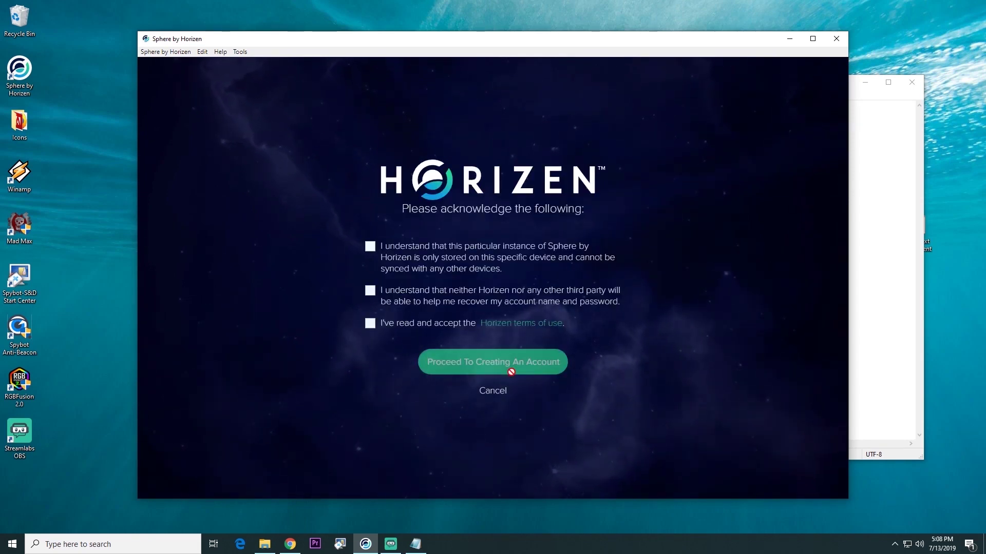
pyautogui.click(370, 248)
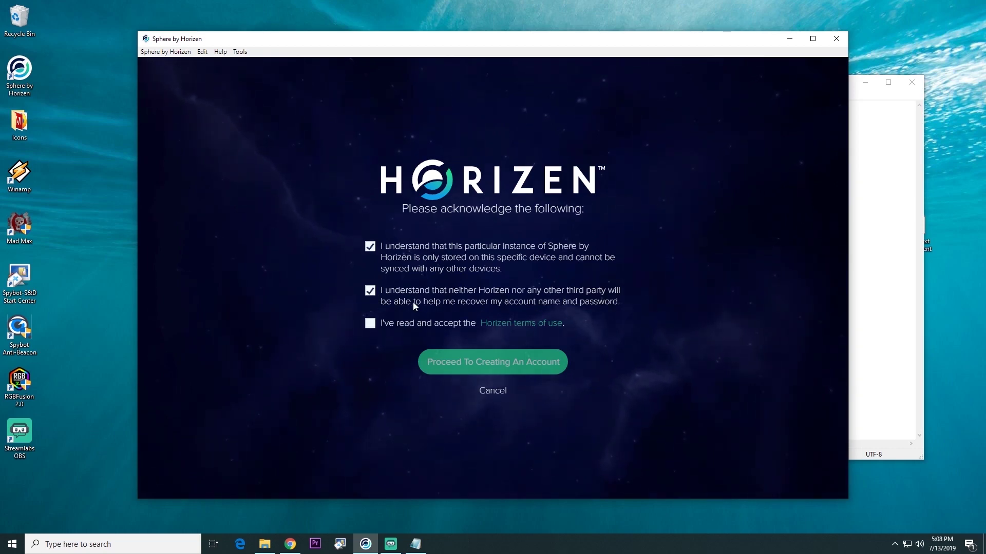
pyautogui.click(496, 324)
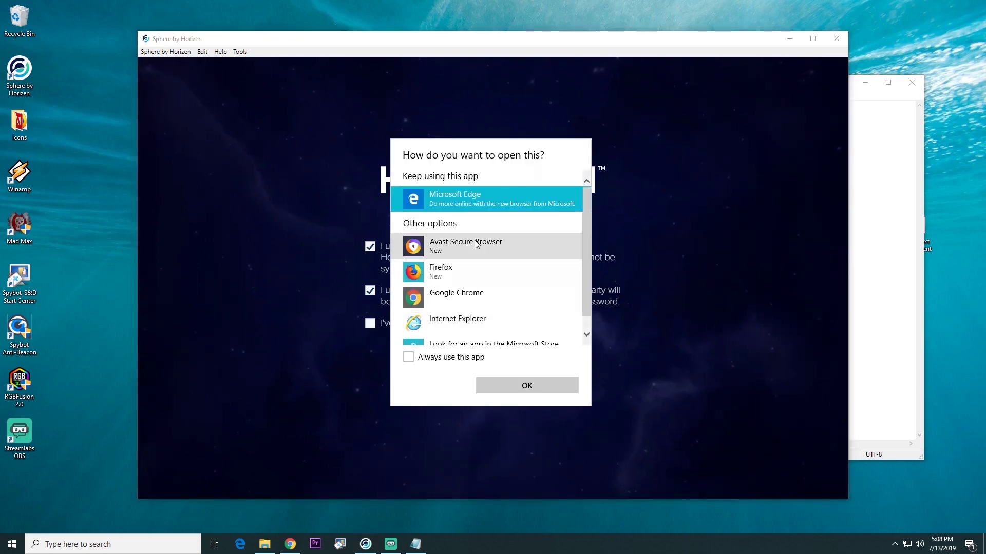
pyautogui.click(475, 297)
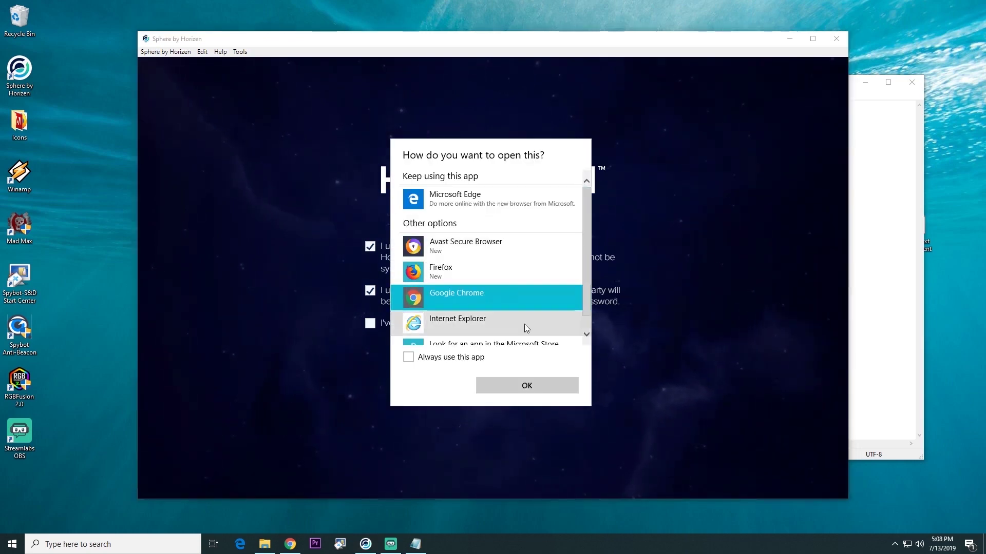
pyautogui.click(550, 384)
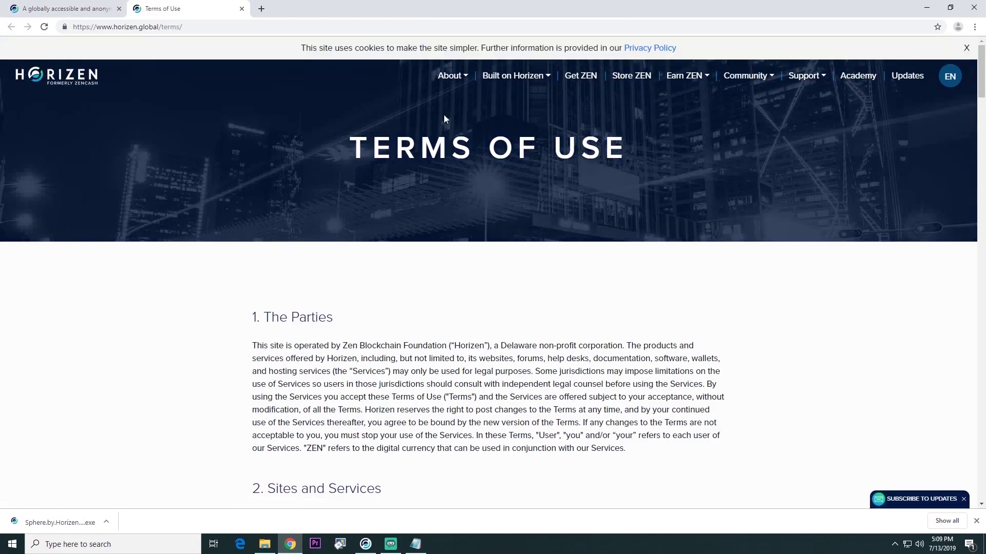
pyautogui.scroll(-3, 757, 161)
pyautogui.scroll(-3, 709, 224)
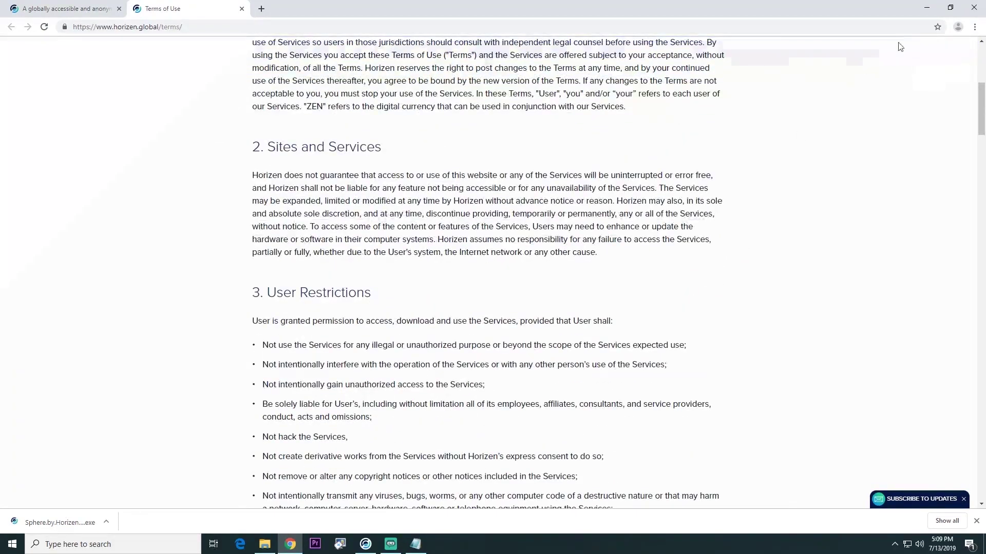
pyautogui.click(974, 8)
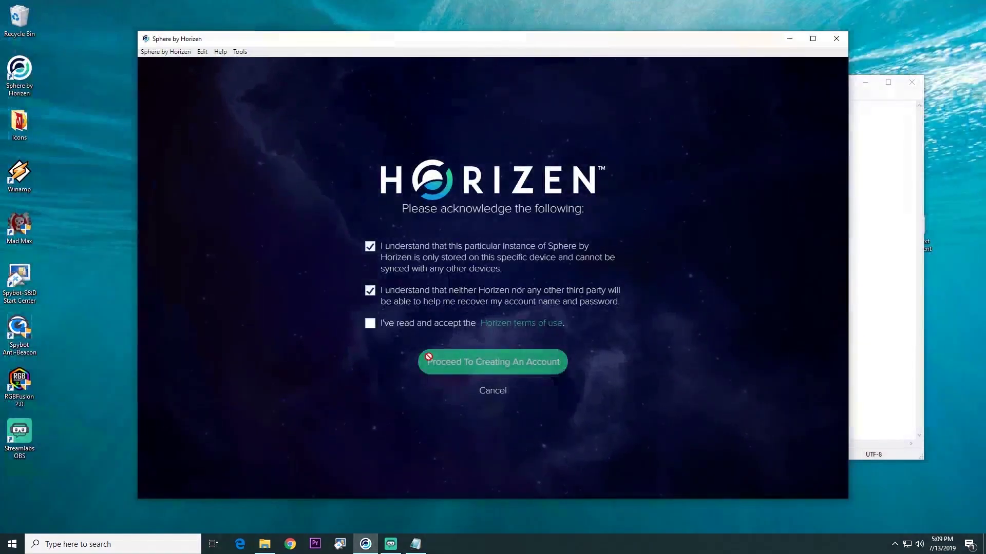
# - Accept the Horizen terms of use and proceed to create the account
pyautogui.click(370, 325)
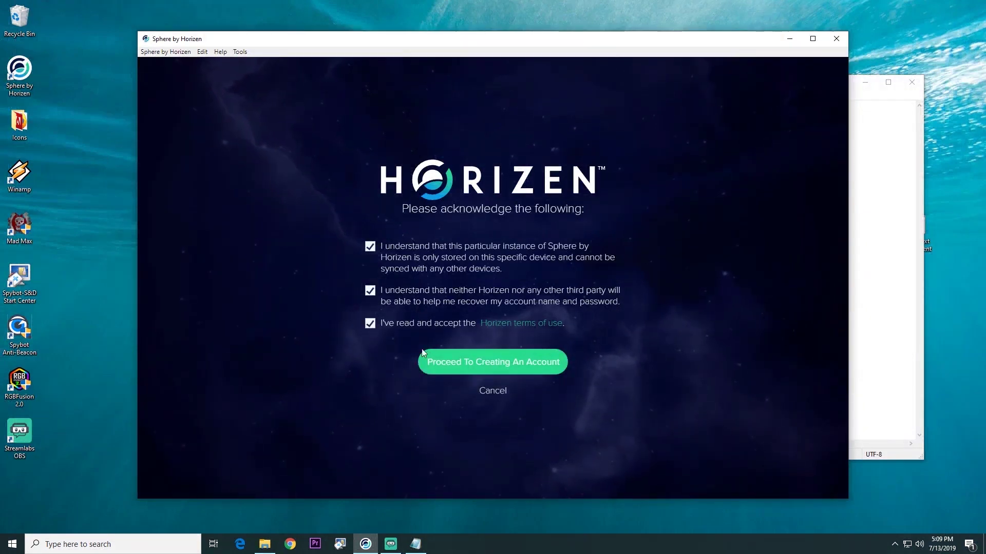
pyautogui.click(502, 368)
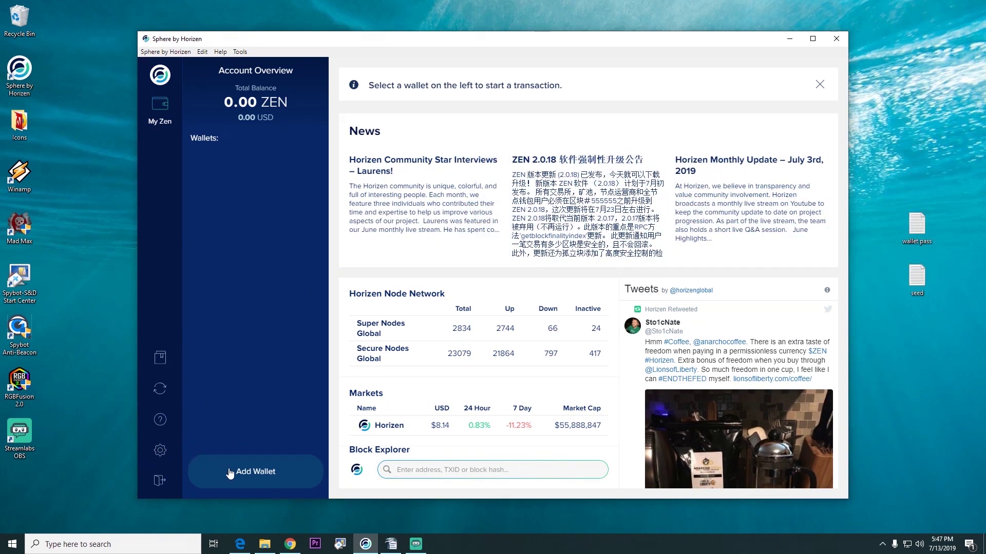
# - Set the wallet to Full Mode in Settings, save, and confirm the warning
pyautogui.click(159, 452)
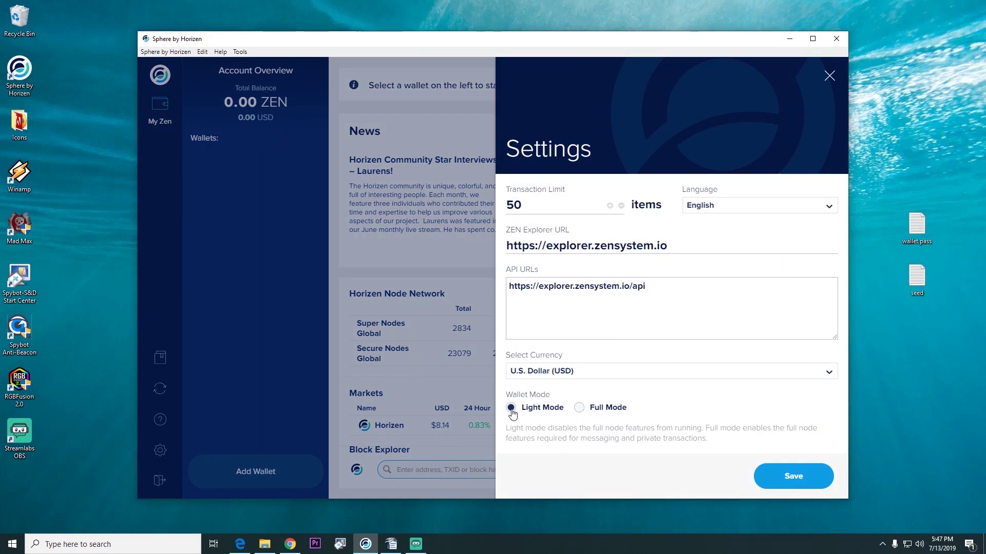
pyautogui.click(579, 408)
pyautogui.click(777, 477)
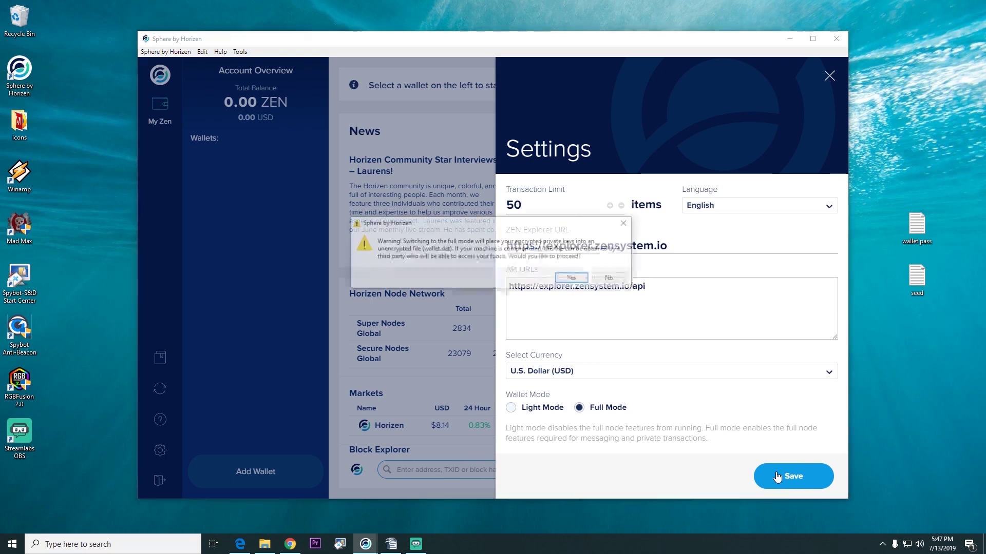
pyautogui.click(574, 280)
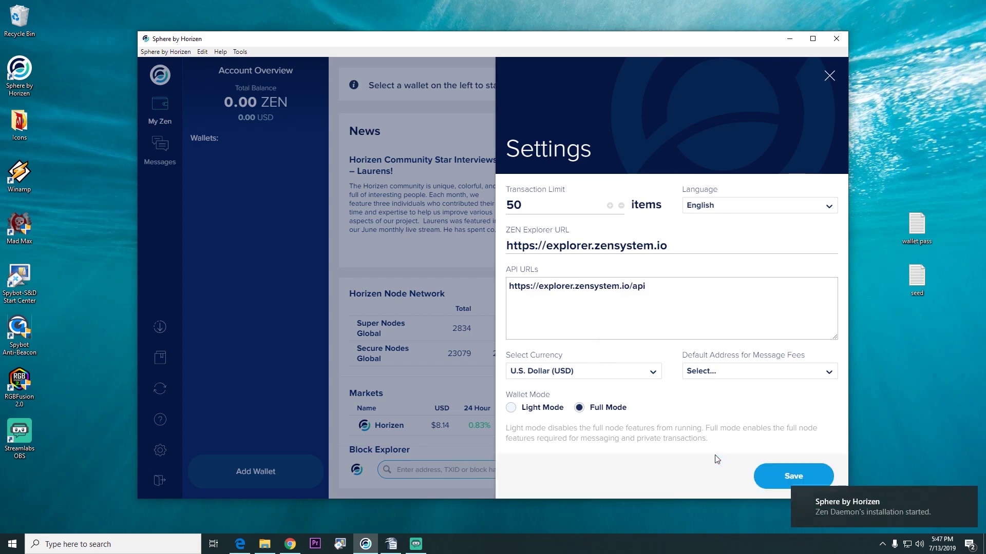
# - Save the settings again and allow the Zen node through the Windows firewall
pyautogui.click(796, 477)
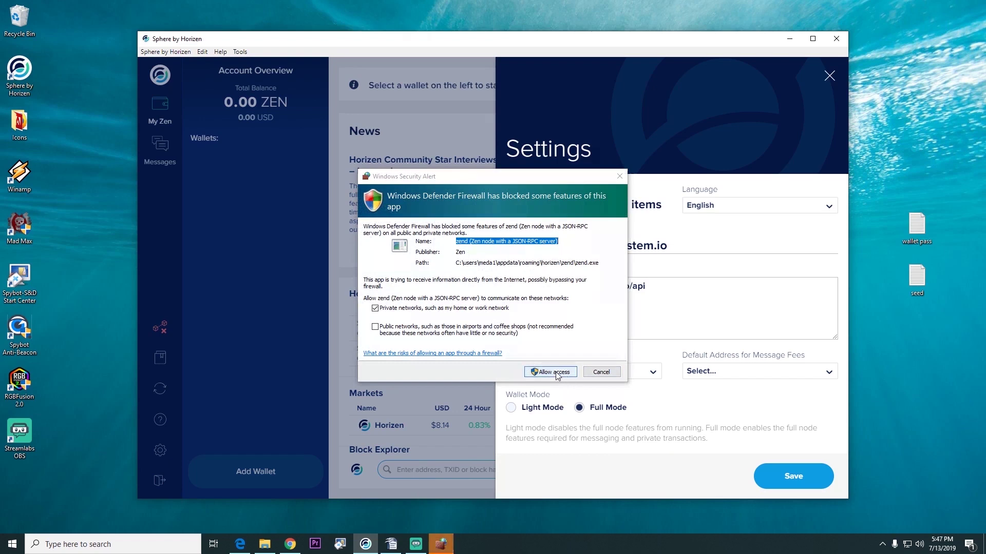
pyautogui.click(557, 376)
pyautogui.click(557, 375)
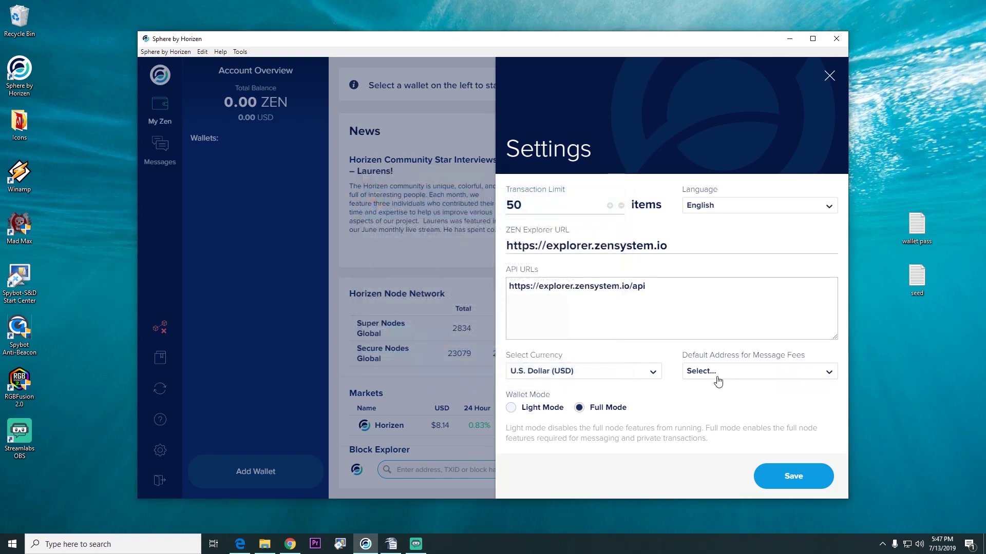